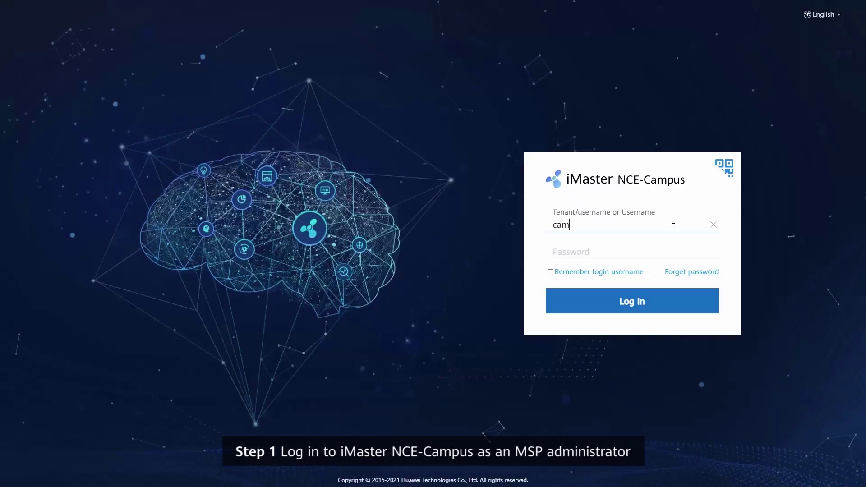
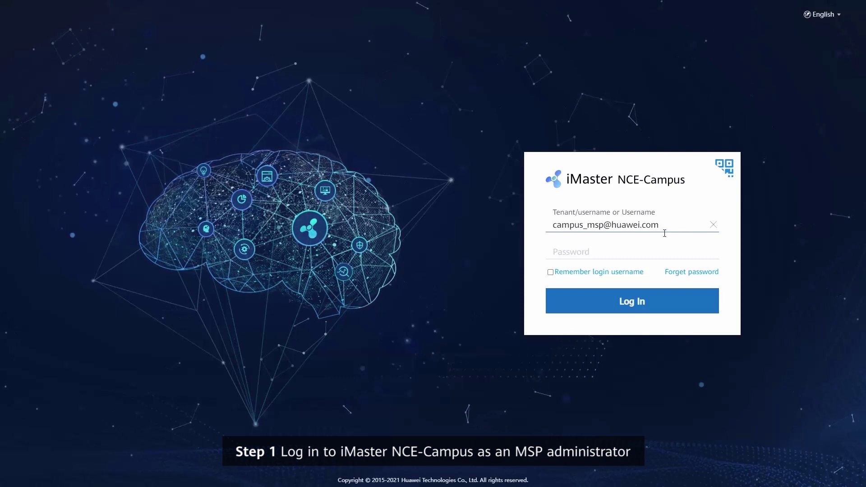
left_click(667, 254)
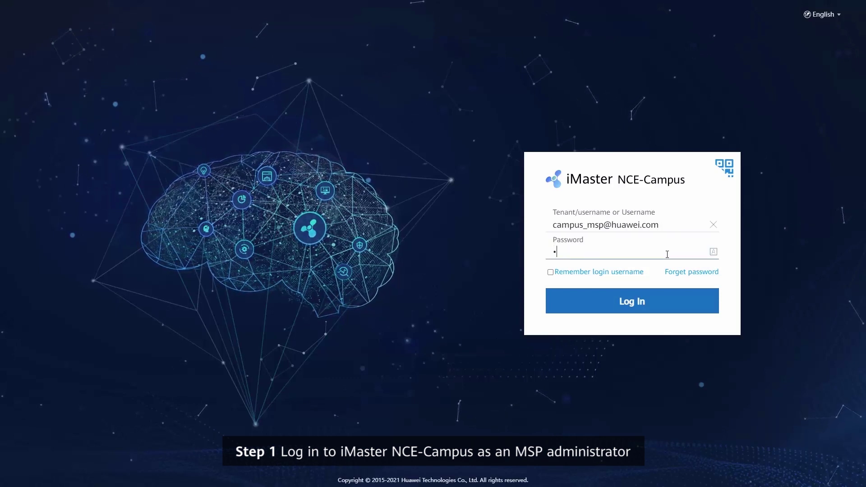
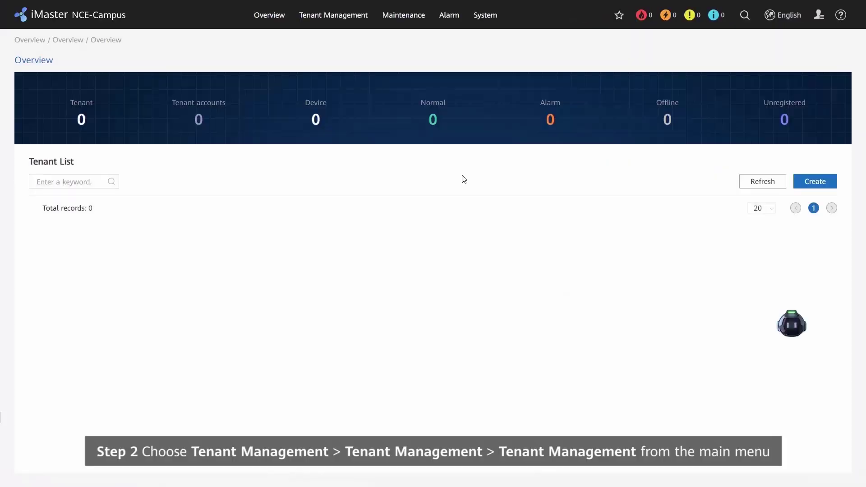
mouse_move(333, 15)
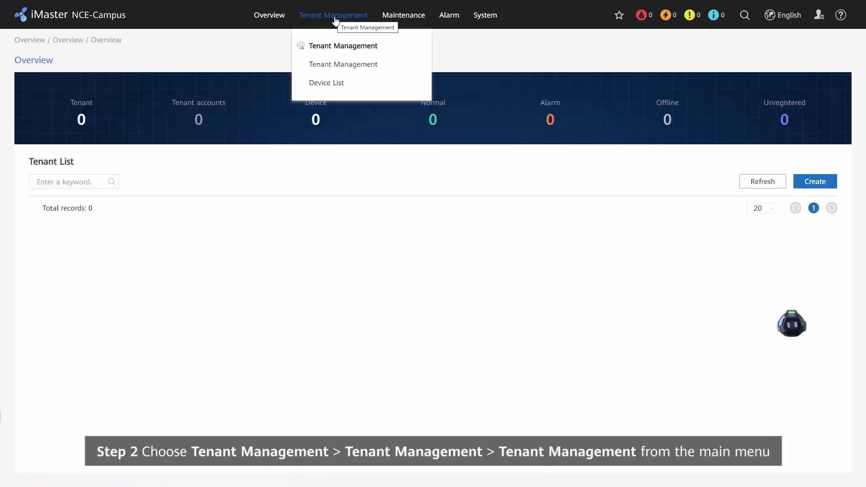
Create a tenant named campus_tenant with the Authorize MSP toggle switched on.
left_click(365, 72)
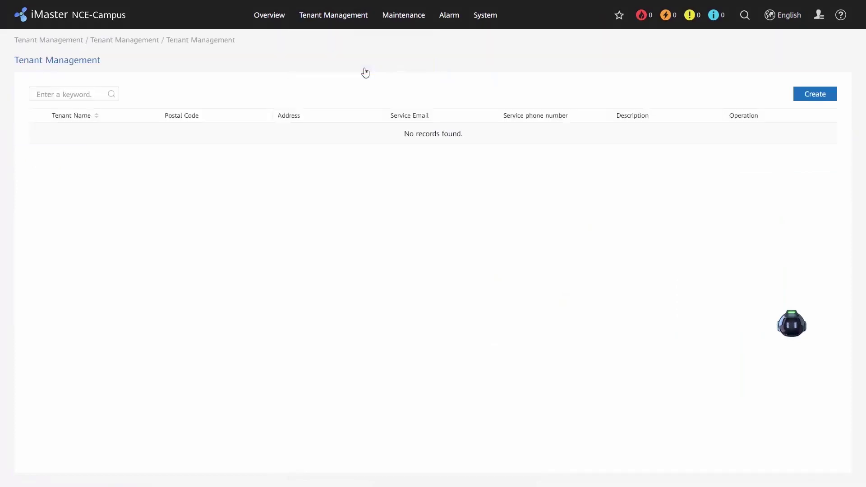
left_click(820, 99)
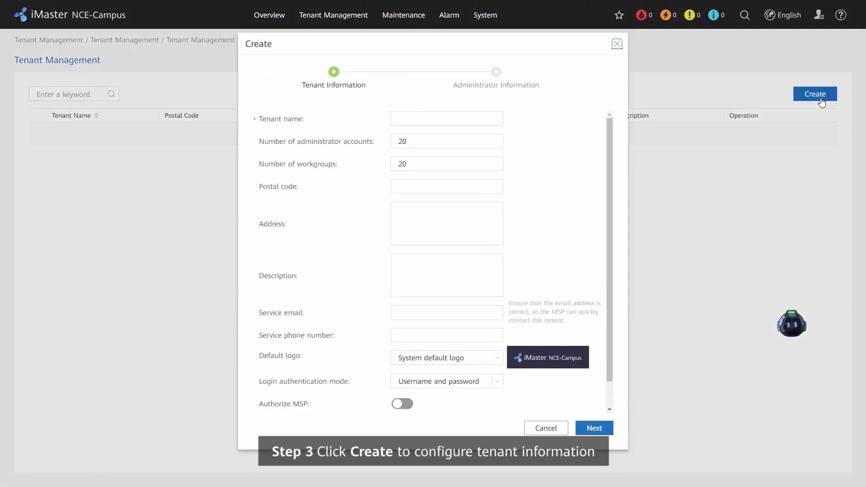
left_click(460, 119)
type("campus")
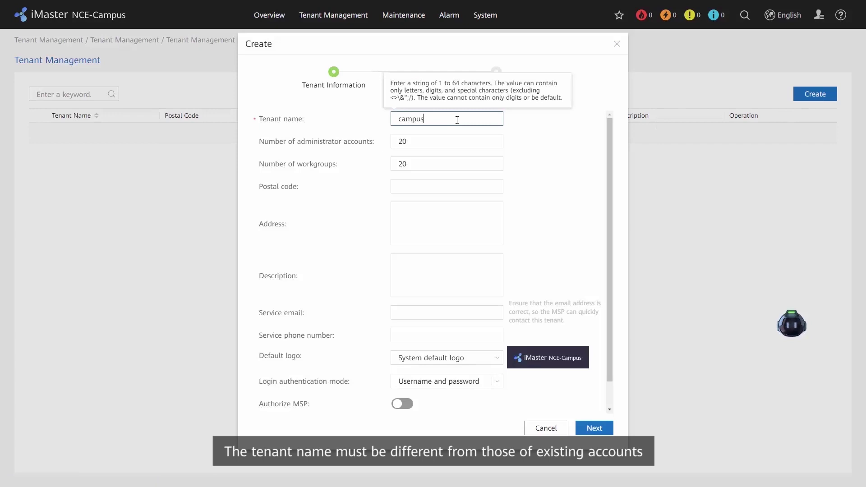
type("tenant")
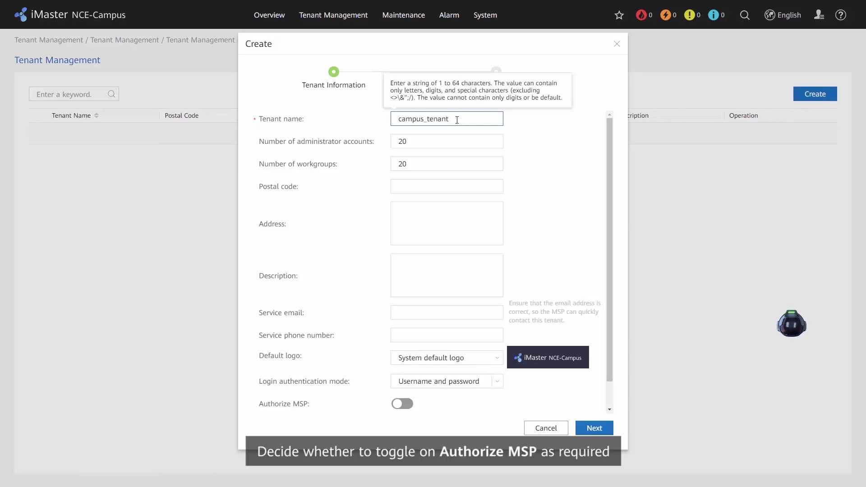
left_click(401, 404)
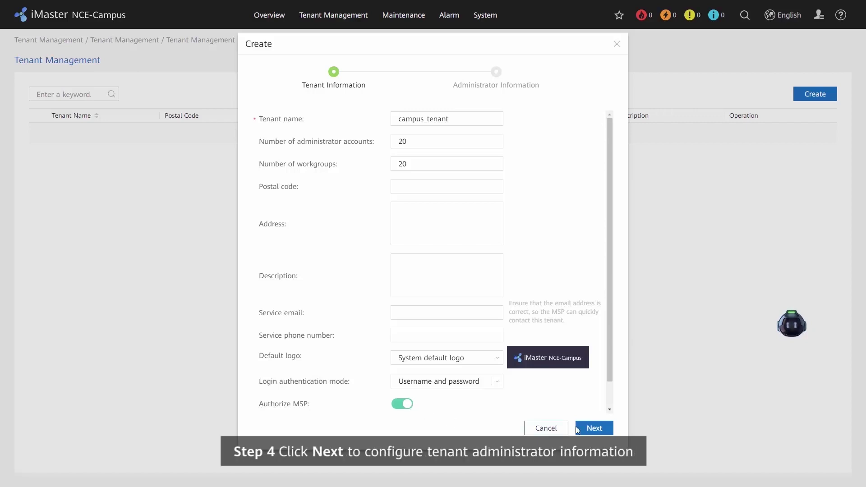
left_click(593, 429)
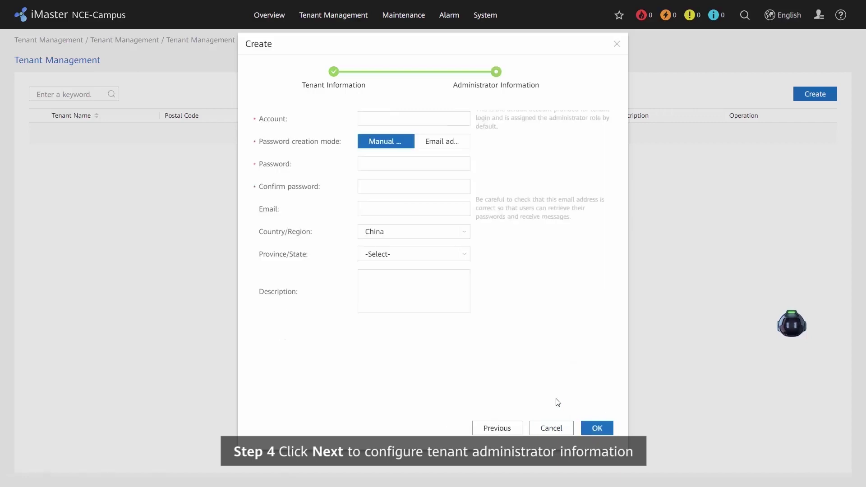
left_click(380, 117)
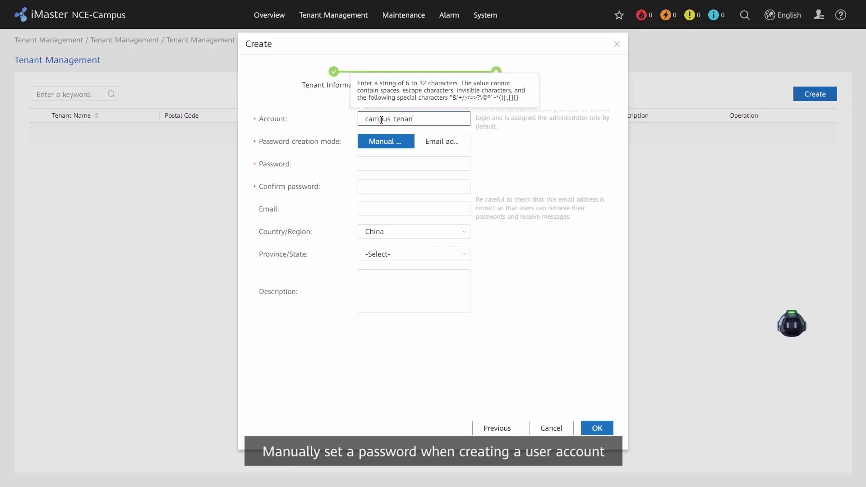
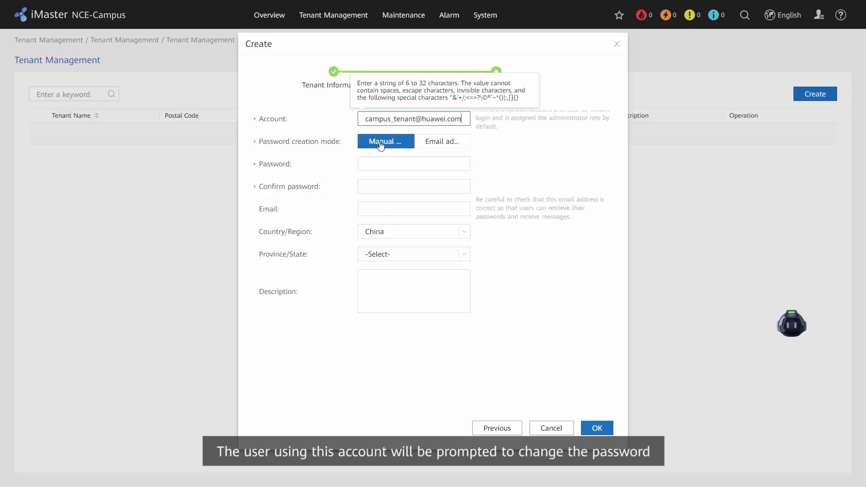
Enter and confirm the administrator password, then choose email-based password creation.
left_click(380, 166)
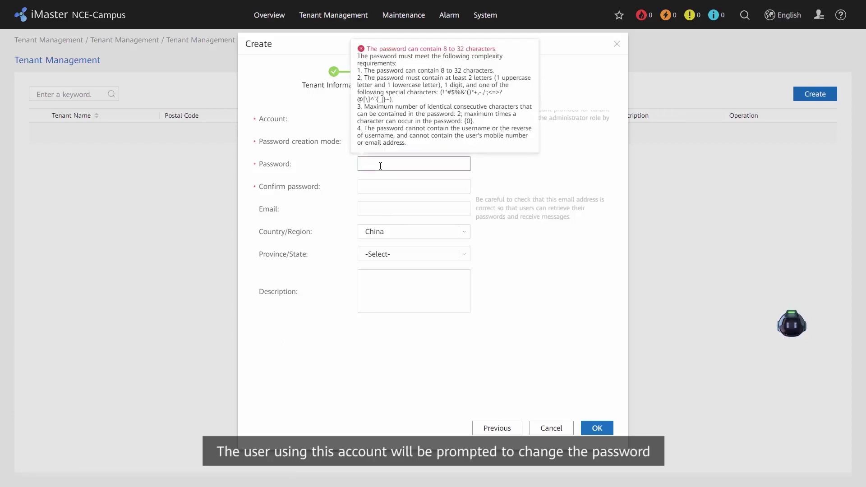
key("Caps_Lock")
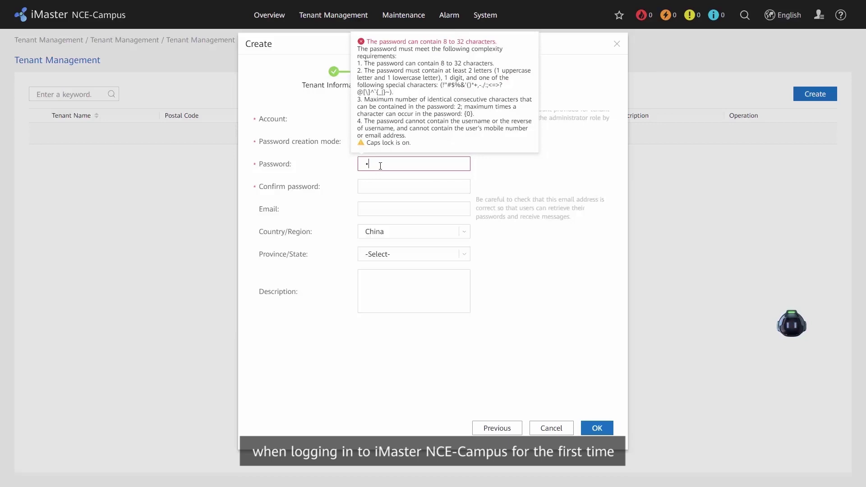
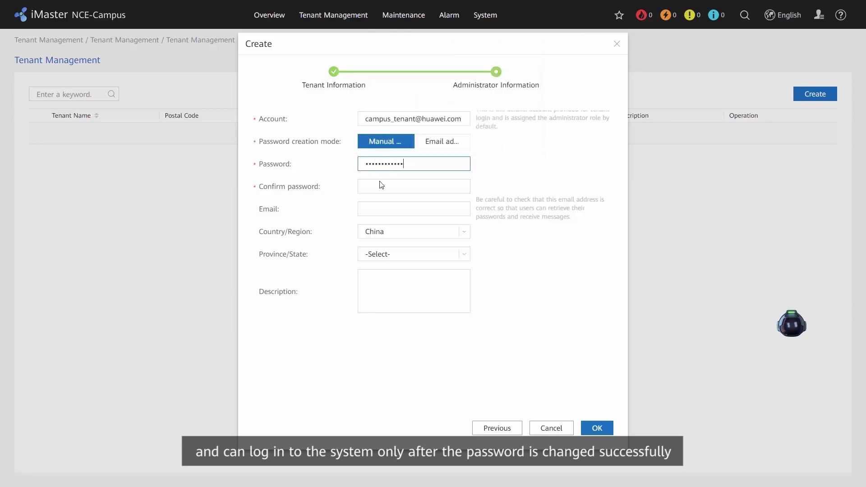
left_click(380, 183)
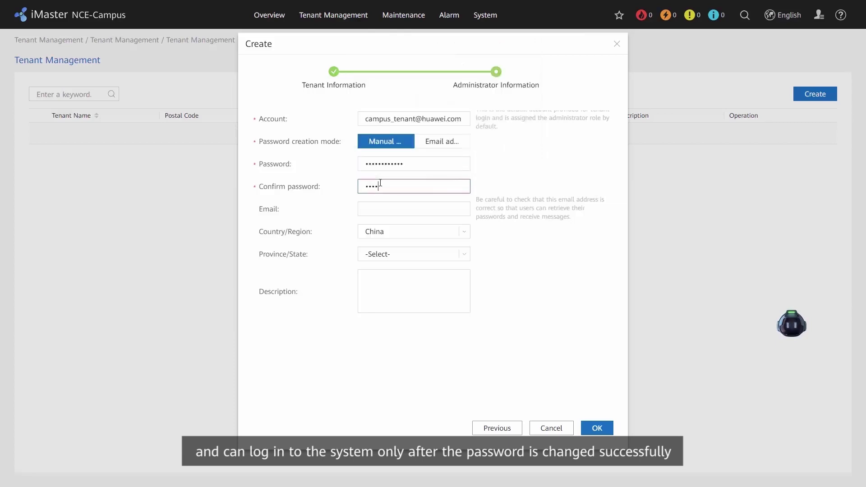
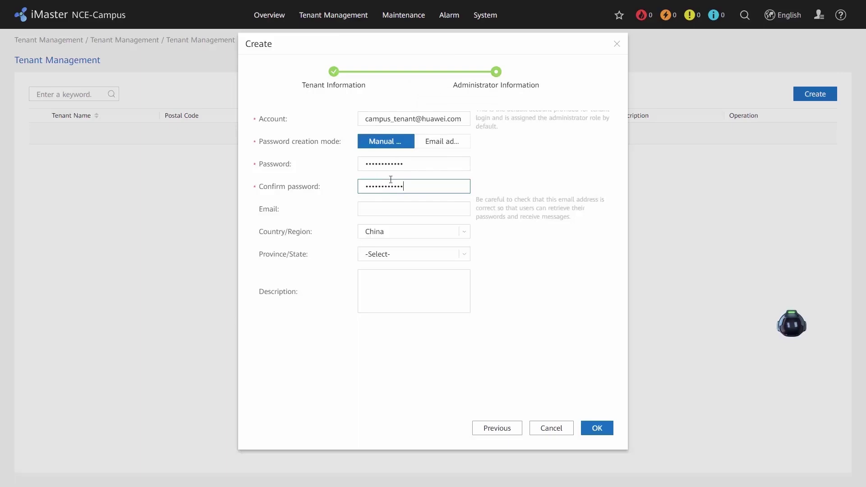
left_click(449, 141)
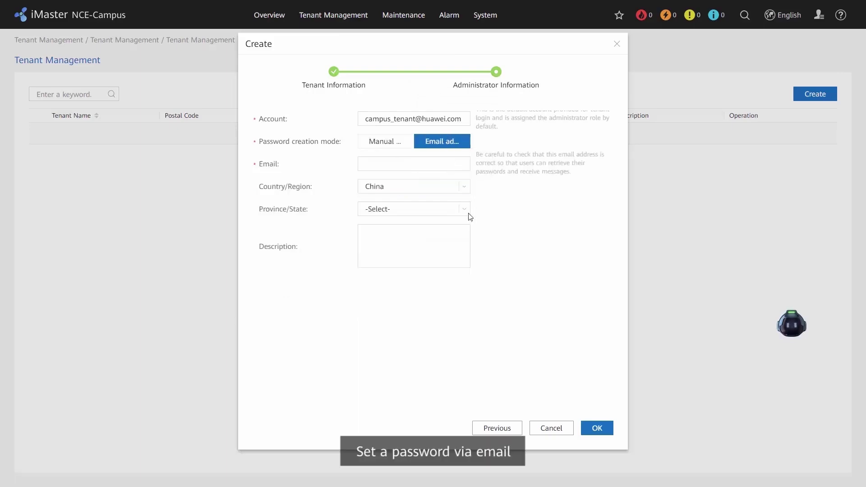
left_click(451, 165)
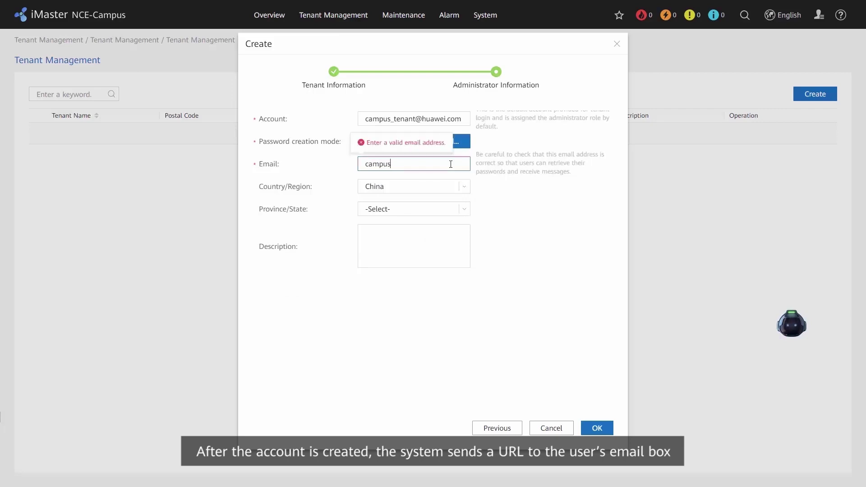
type("uawei.com")
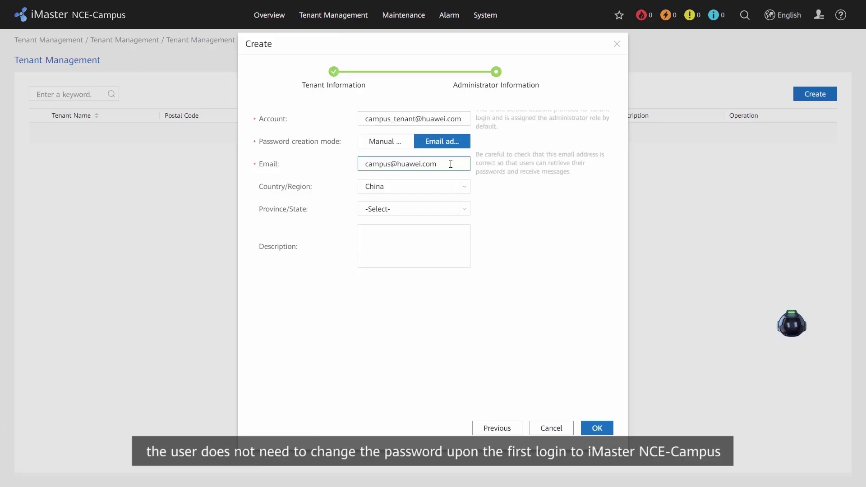
left_click(397, 143)
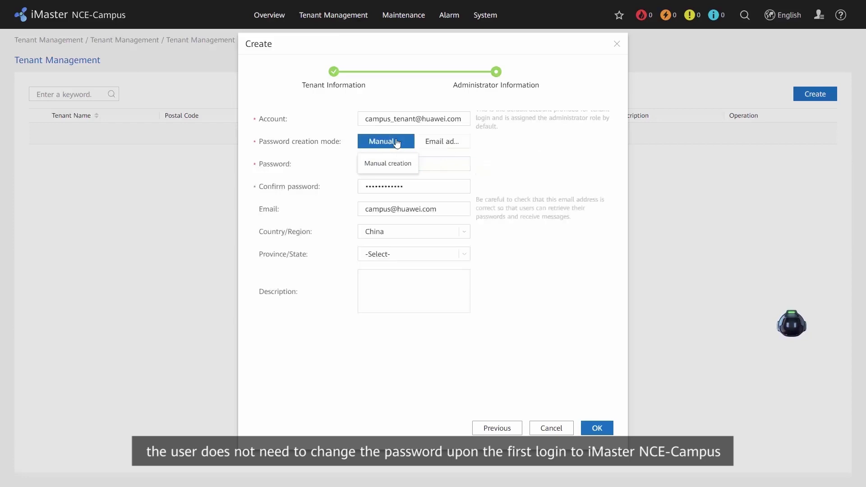
left_click(606, 434)
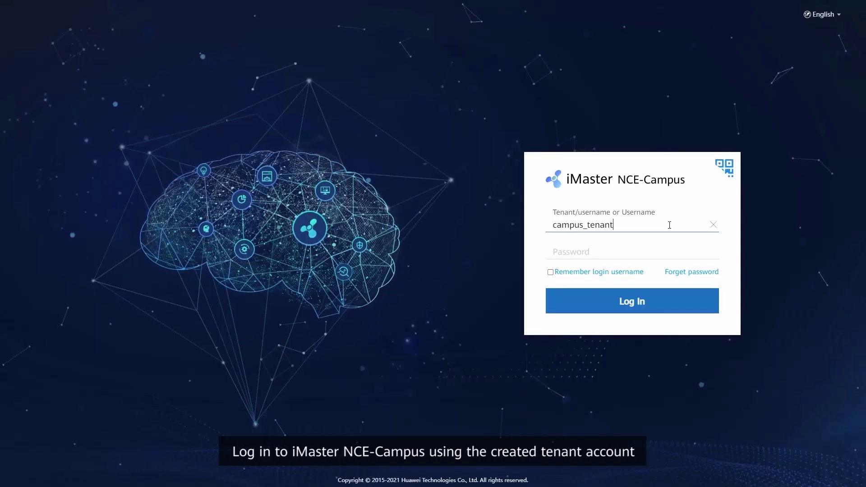
type("@huawei.com")
left_click(652, 252)
type("*******")
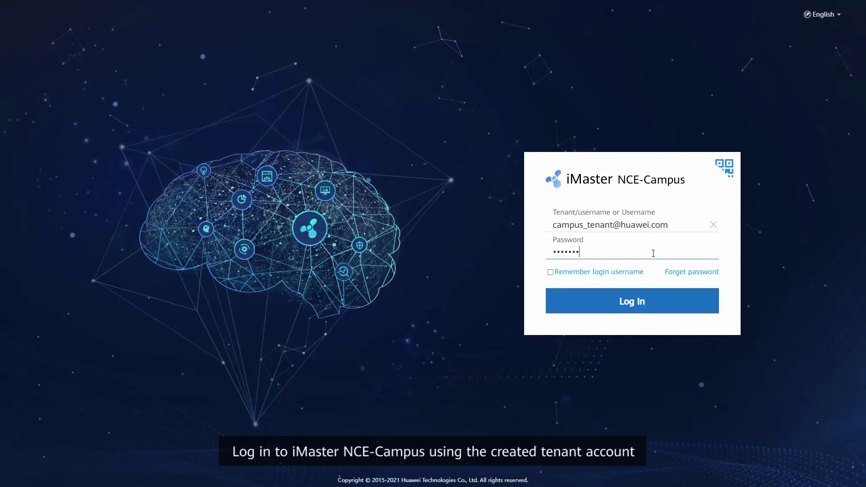
type("*****")
left_click(654, 302)
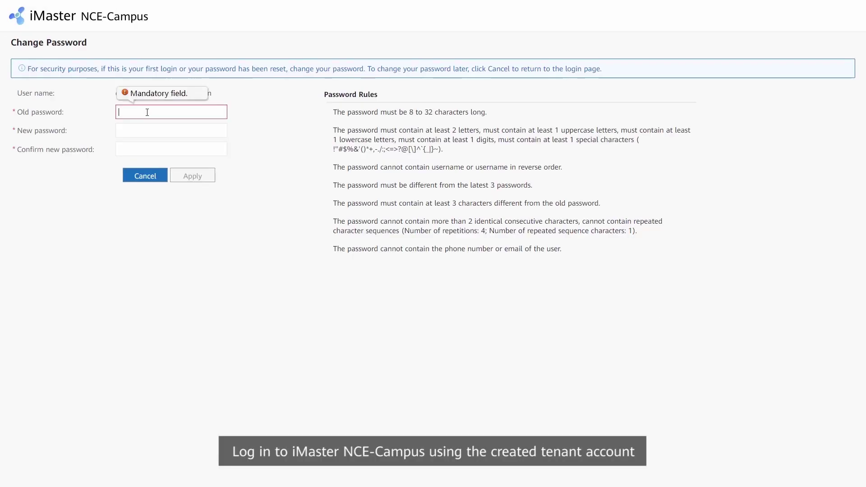